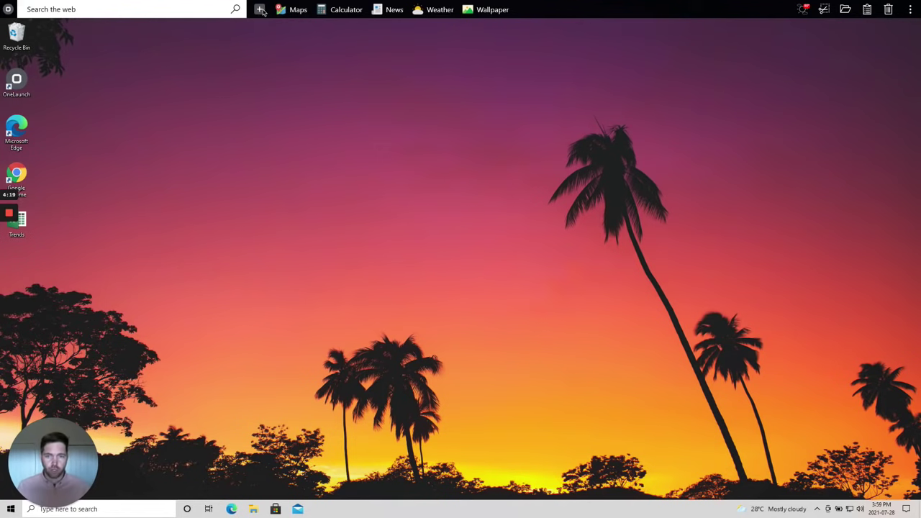
- Open the OneLaunch Apps marketplace showing all apps and the five currently pinned
left_click(261, 9)
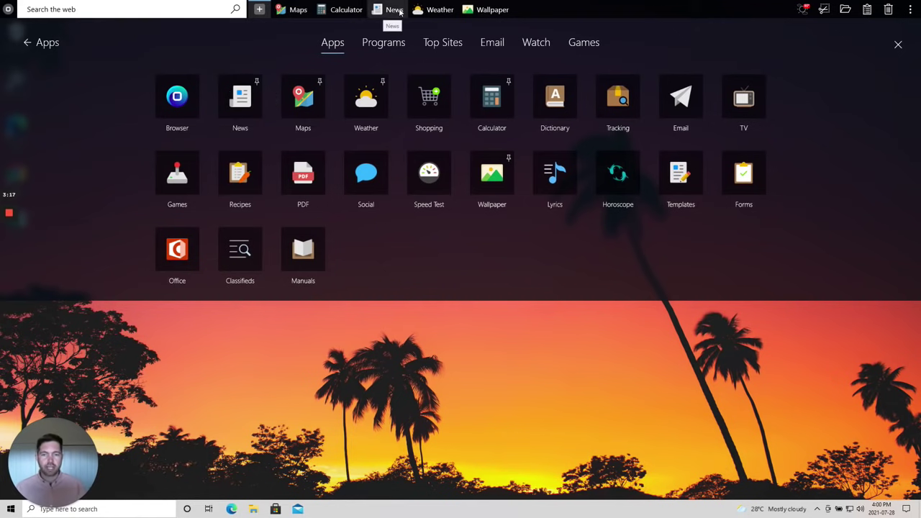
- Unpin and re-pin News, pin then unpin Dictionary, and close the marketplace
left_click(257, 82)
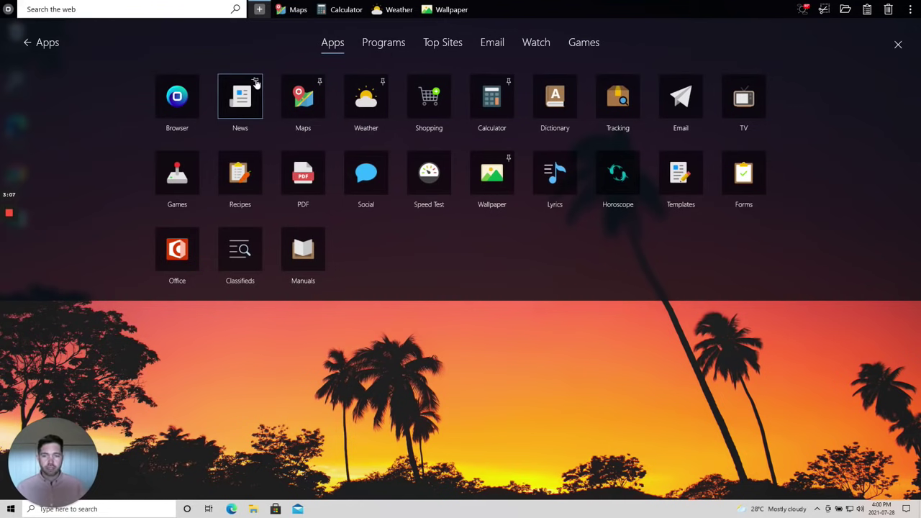
left_click(256, 82)
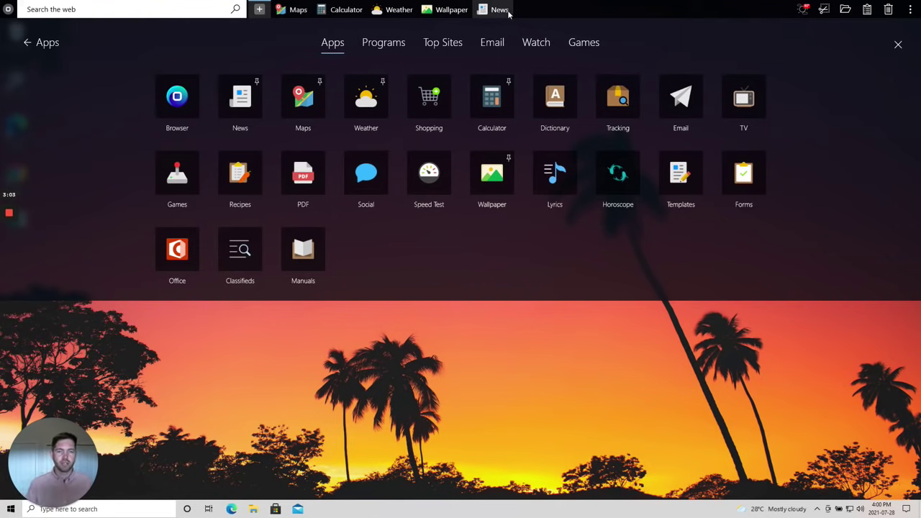
left_click(556, 102)
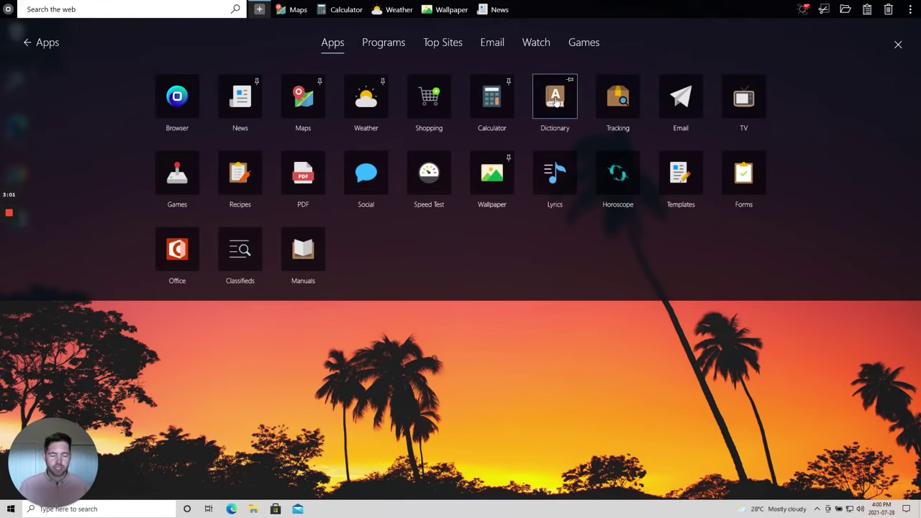
left_click(570, 81)
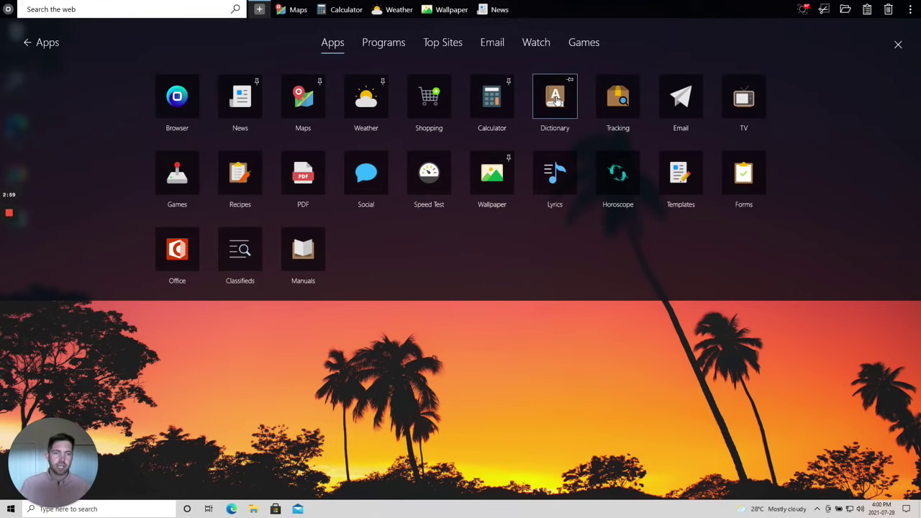
left_click(897, 45)
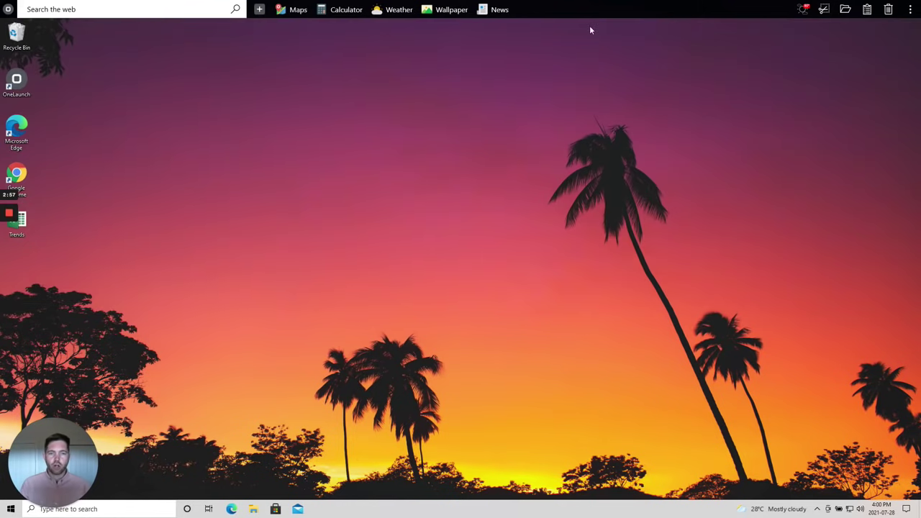
- Unpin Weather from the dock, then re-pin it from the marketplace so it sits last
right_click(399, 12)
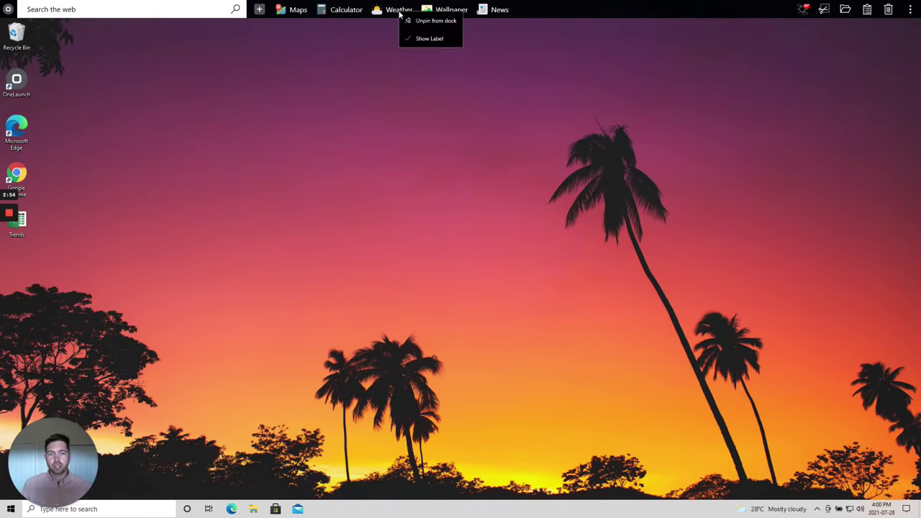
left_click(435, 21)
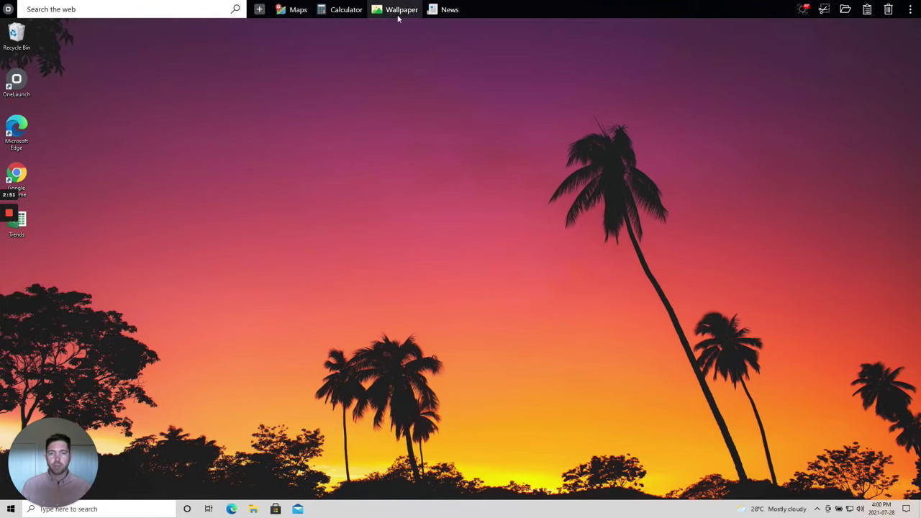
left_click(259, 9)
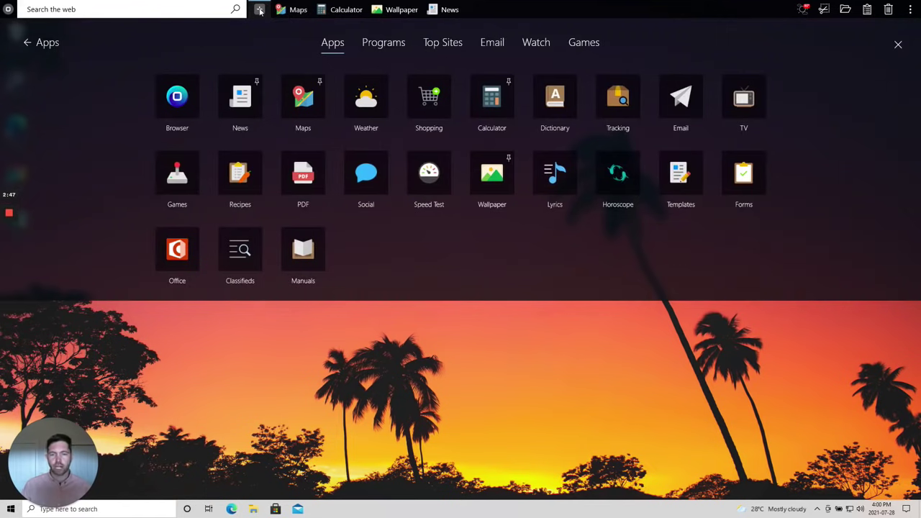
left_click(367, 102)
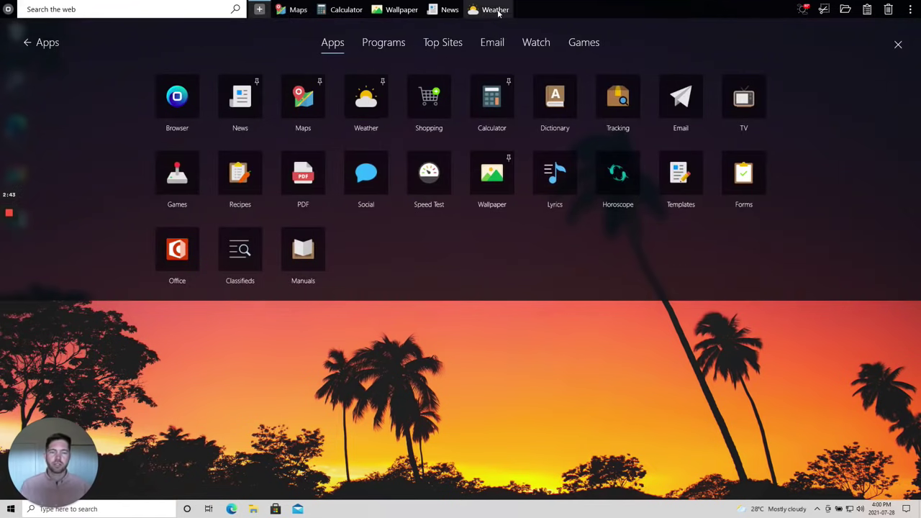
left_click(898, 45)
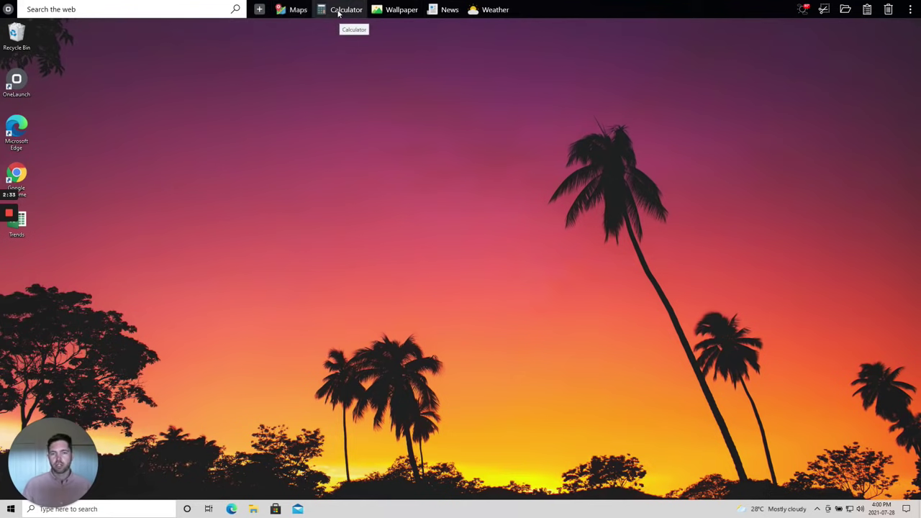
- Drag Calculator and Wallpaper so the dock reads Wallpaper, Calculator, News, Weather, Maps
left_click_drag(329, 13, 397, 14)
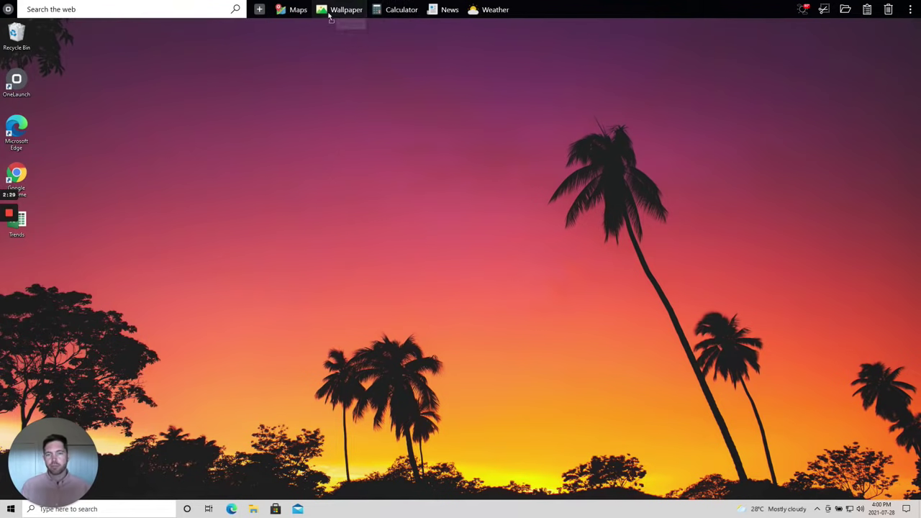
left_click_drag(330, 15, 507, 13)
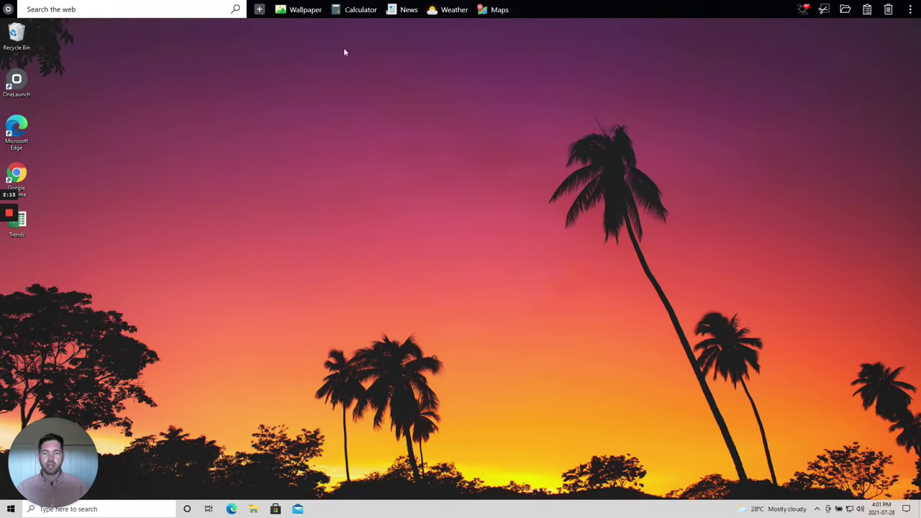
- Request Maps directions from 'seattle' to 'new york'
left_click(499, 13)
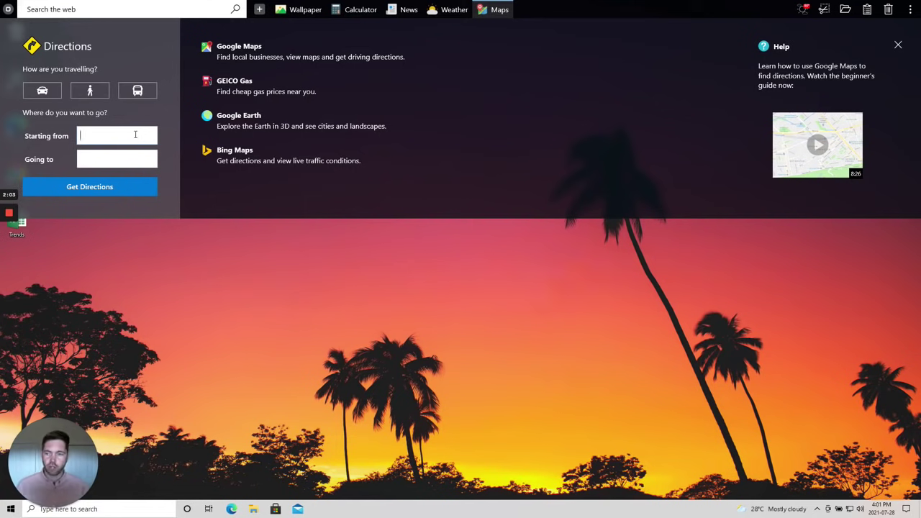
type("seattle")
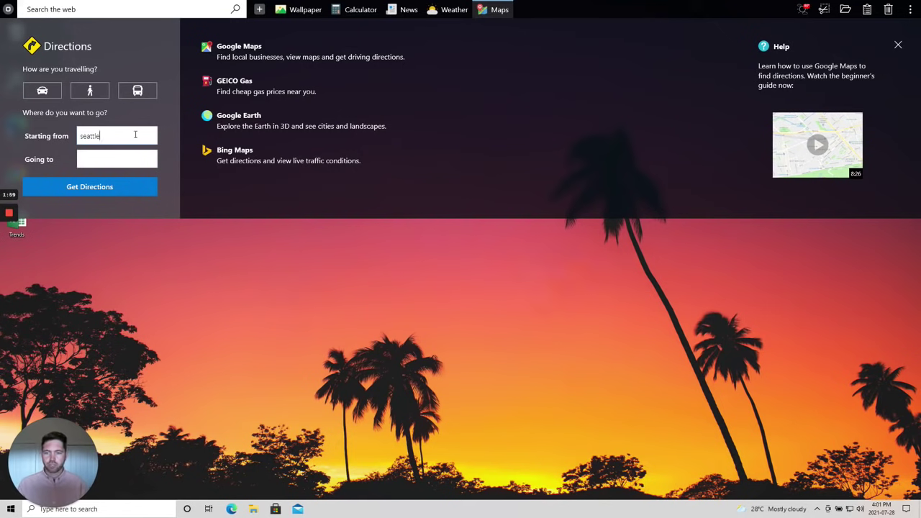
key("Tab")
type("new")
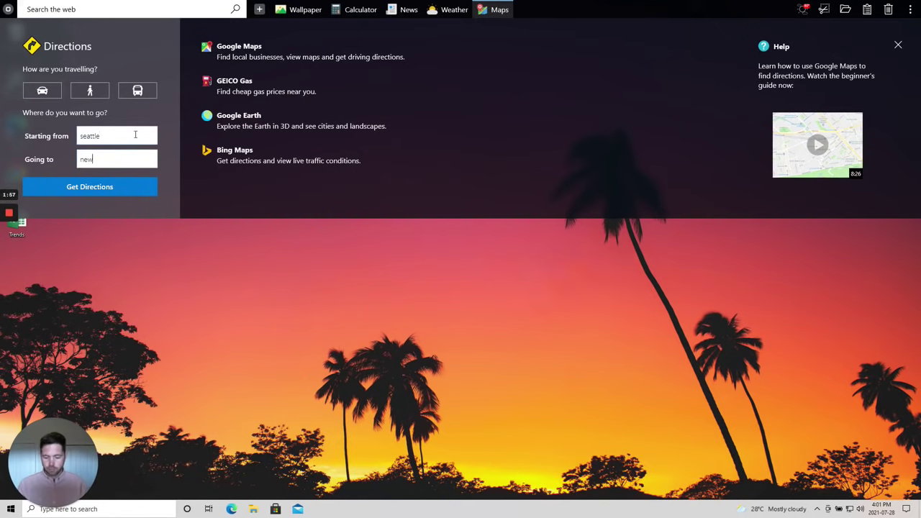
type(" york")
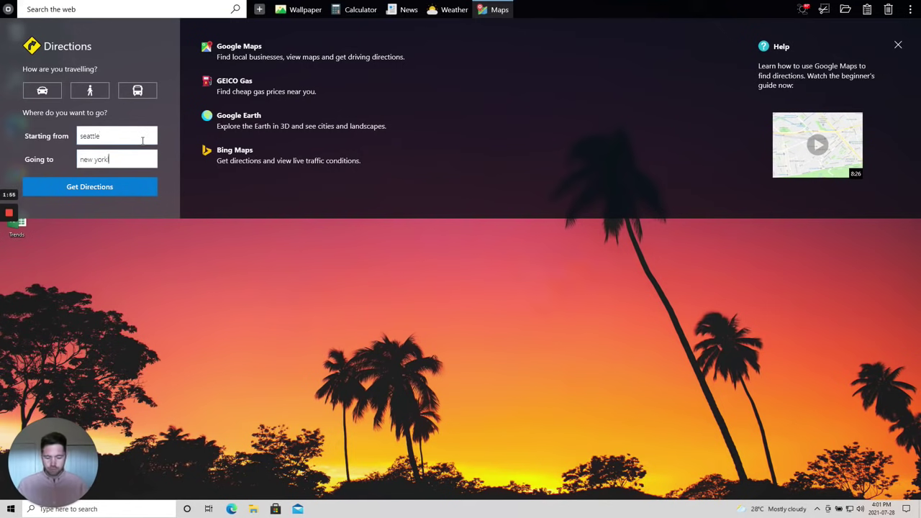
left_click(99, 186)
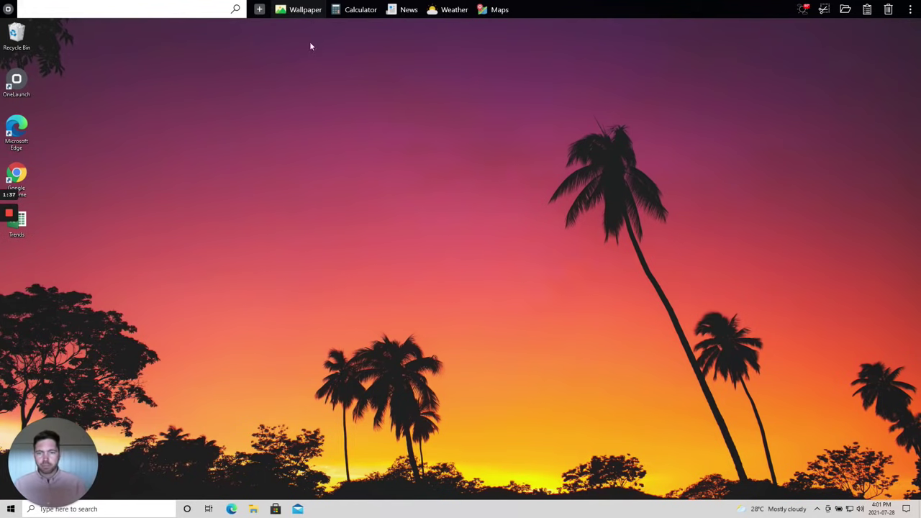
- Set the stone staircase photo from the Travel category as the desktop wallpaper
left_click(306, 11)
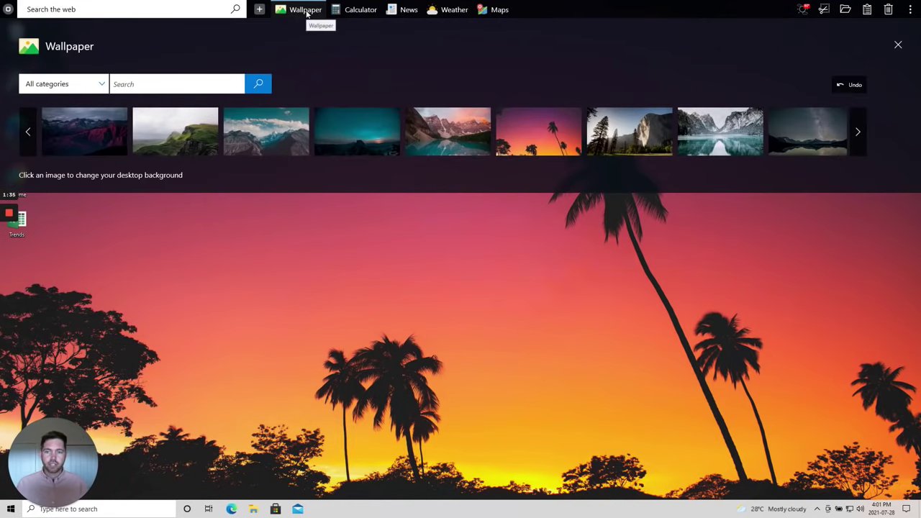
left_click(102, 85)
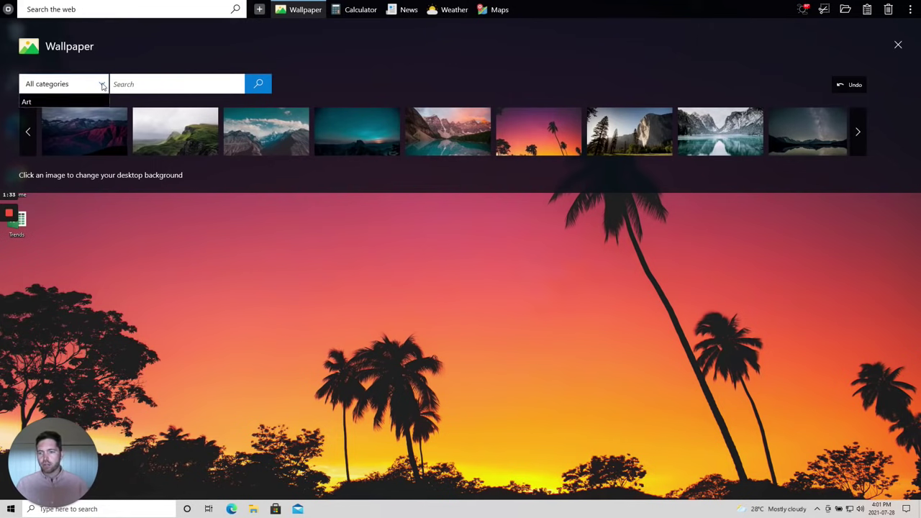
left_click(67, 128)
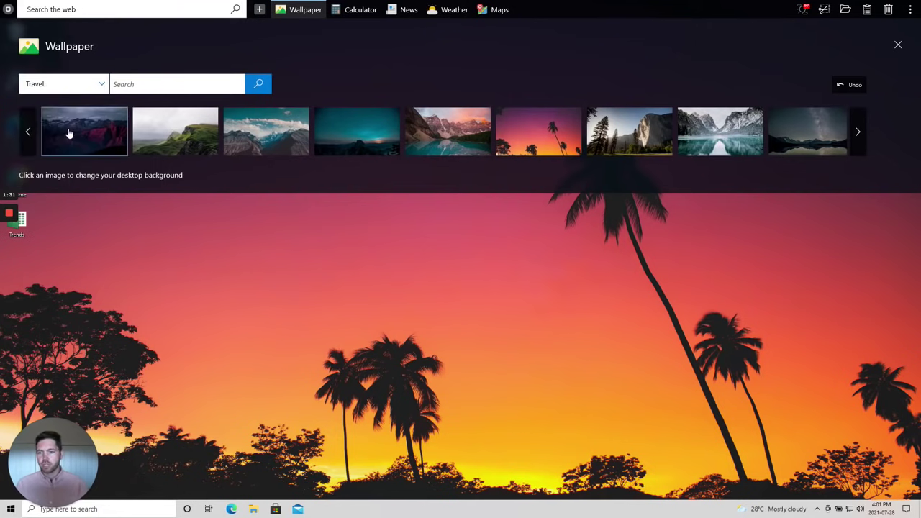
left_click(101, 84)
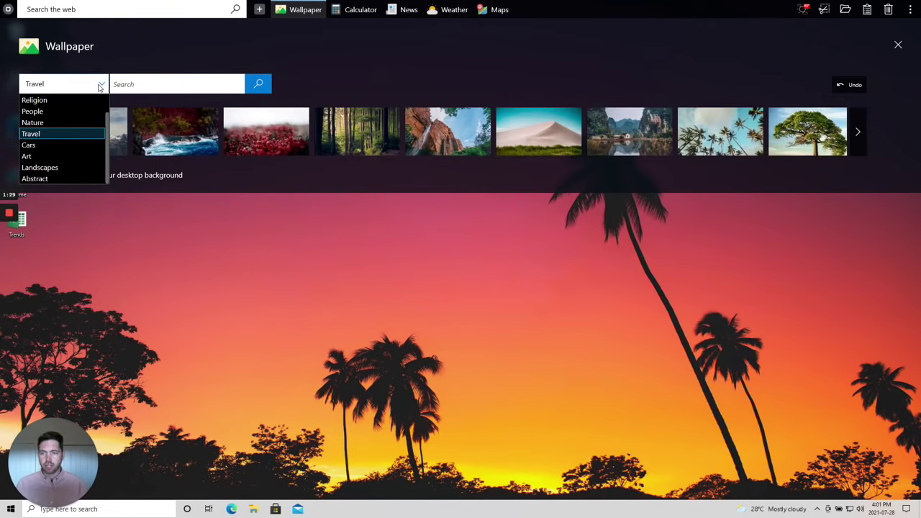
left_click(43, 134)
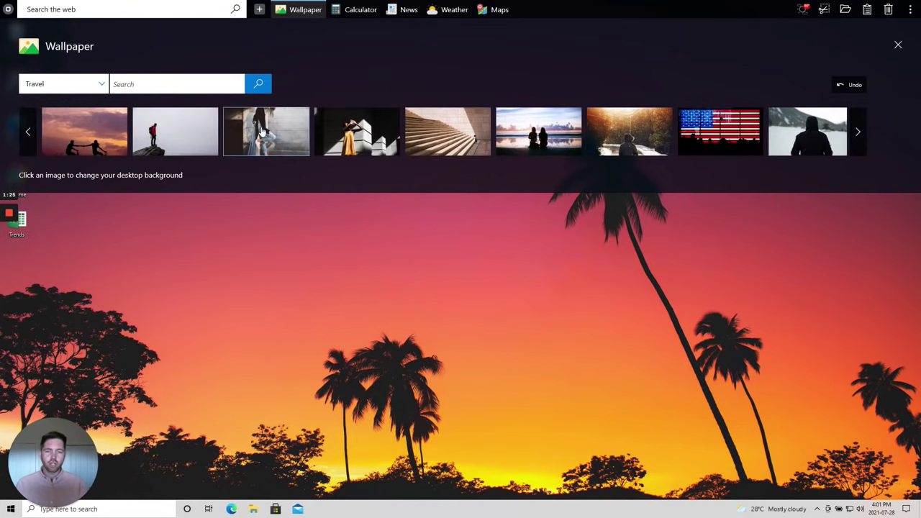
left_click(453, 131)
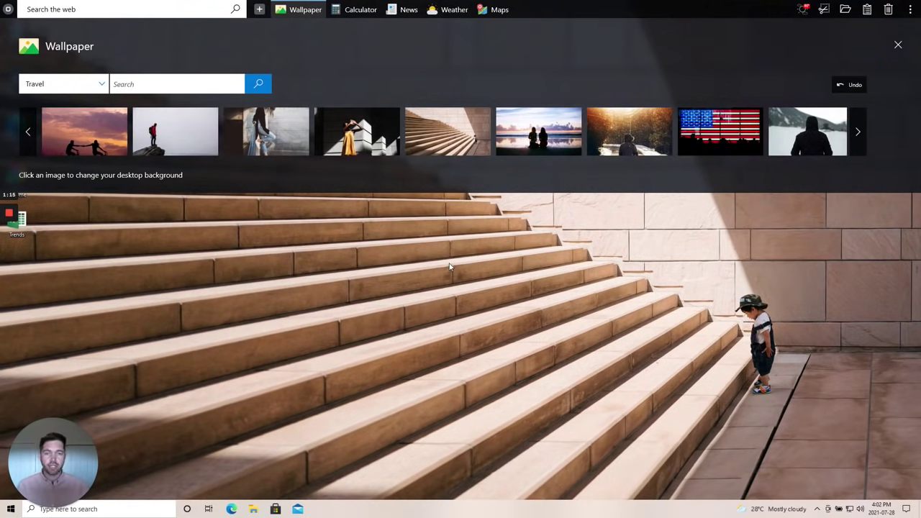
left_click(449, 267)
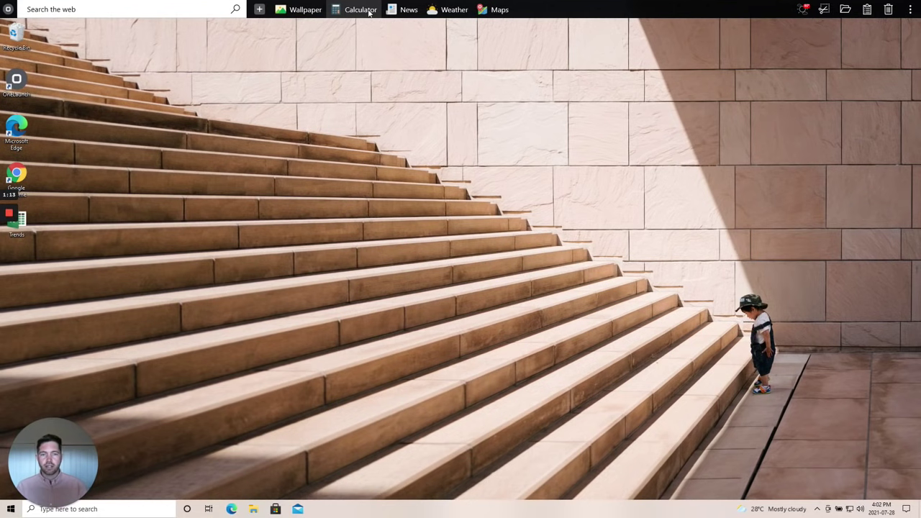
- Open the News panel with the Sports category selected
left_click(407, 11)
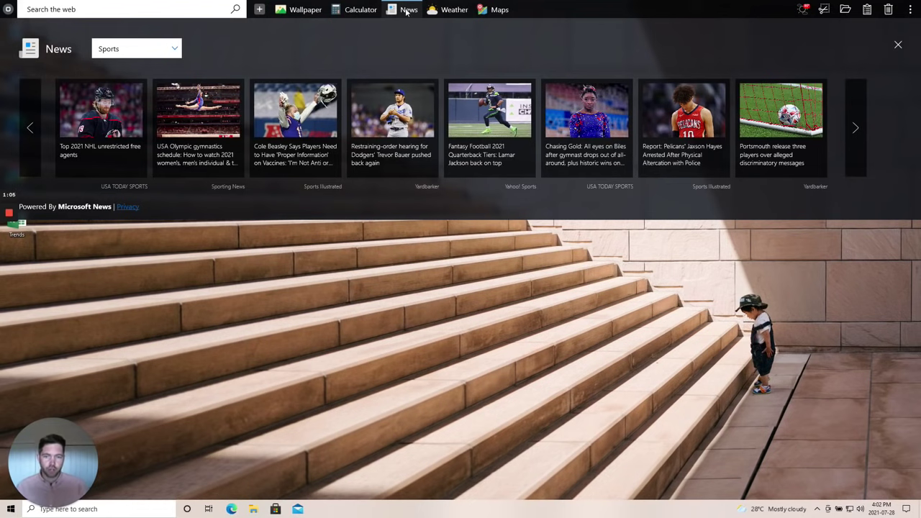
left_click(176, 52)
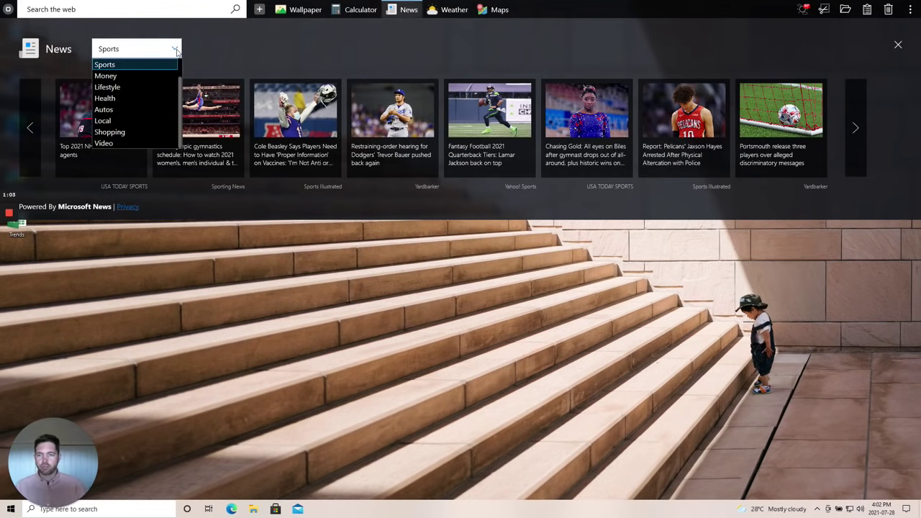
left_click(231, 49)
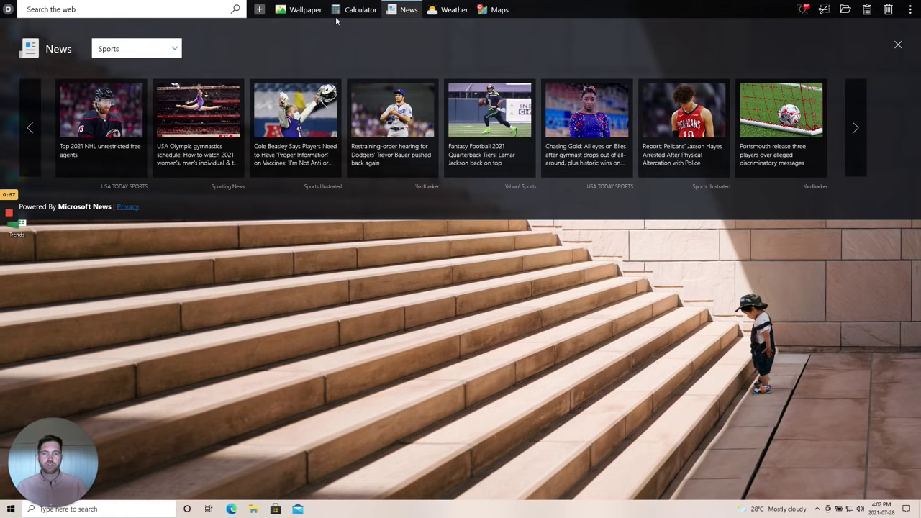
- View the Calculator and the Weather panel (80° in Saanich), then close Weather
left_click(357, 10)
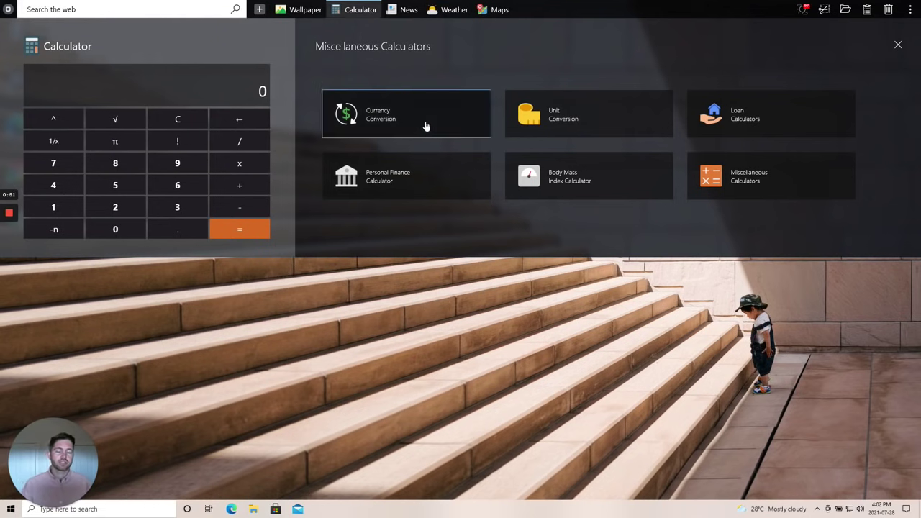
left_click(451, 13)
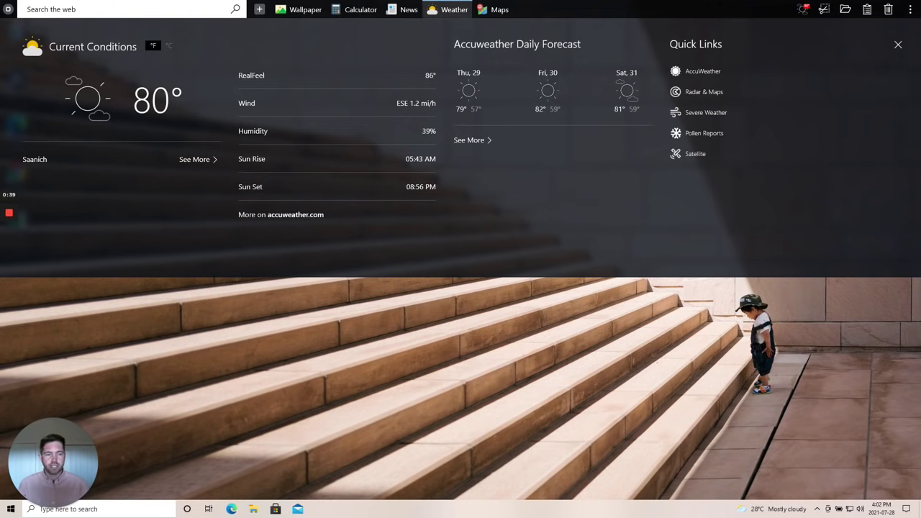
left_click(898, 45)
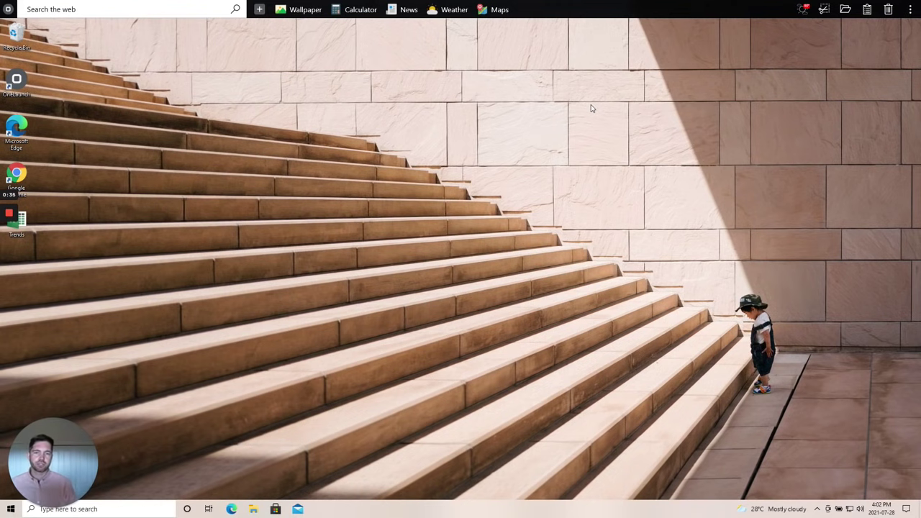
left_click(259, 10)
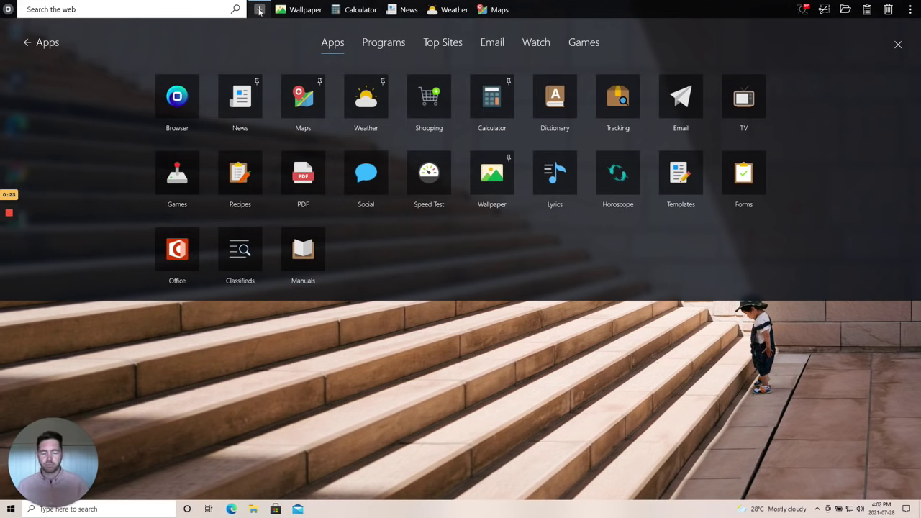
left_click(438, 380)
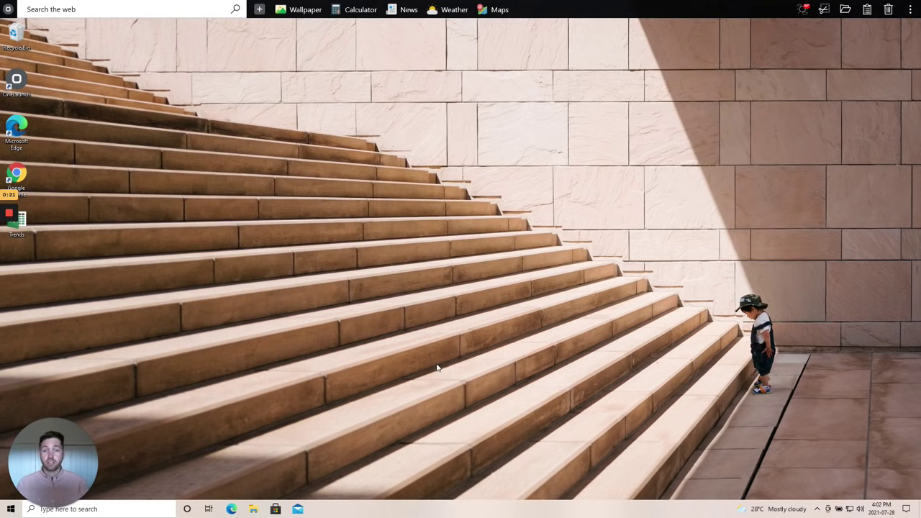